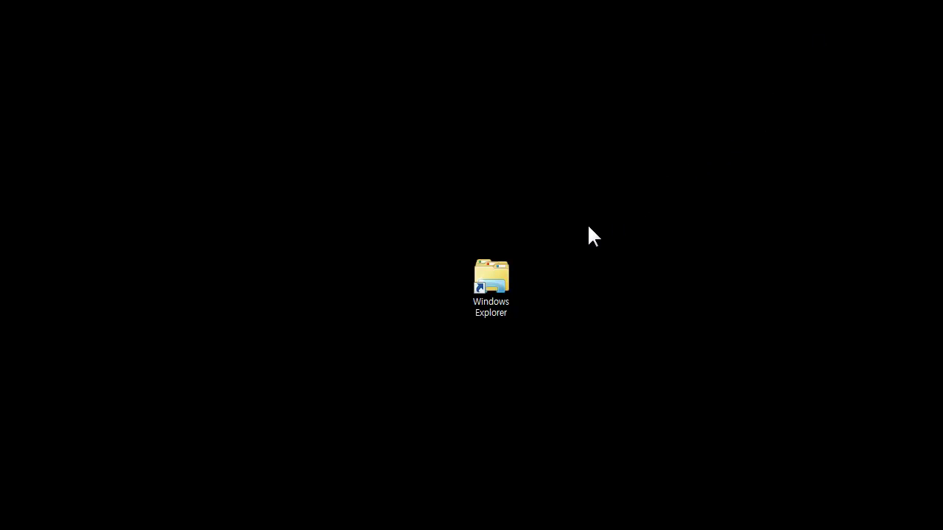
# - Open a Windows Explorer window from the desktop and close the on-screen keyboard
pyautogui.click(490, 284)
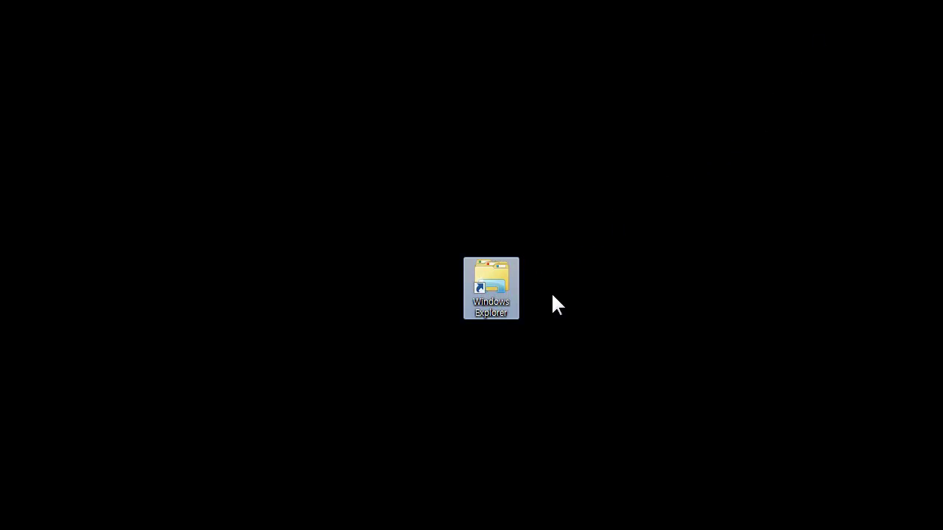
pyautogui.doubleClick(480, 310)
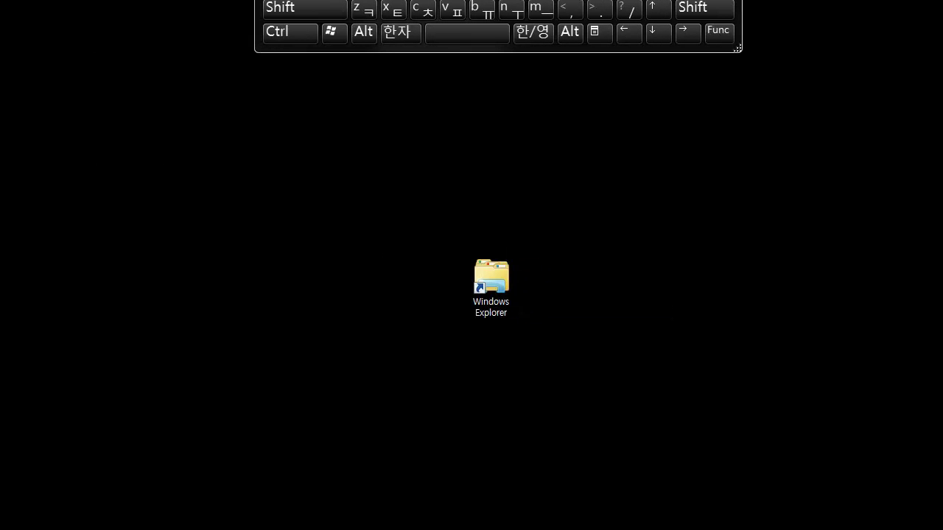
pyautogui.moveTo(475, 87); pyautogui.dragTo(475, 193)
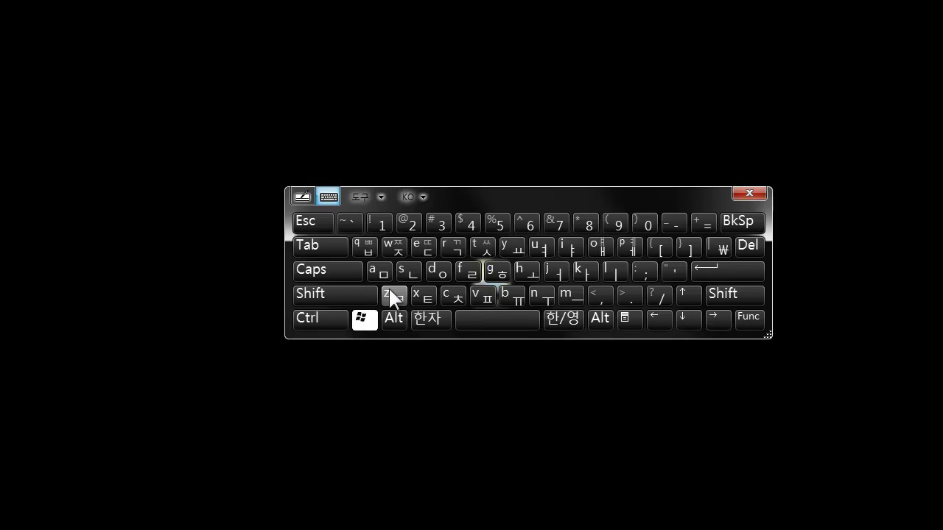
pyautogui.click(417, 246)
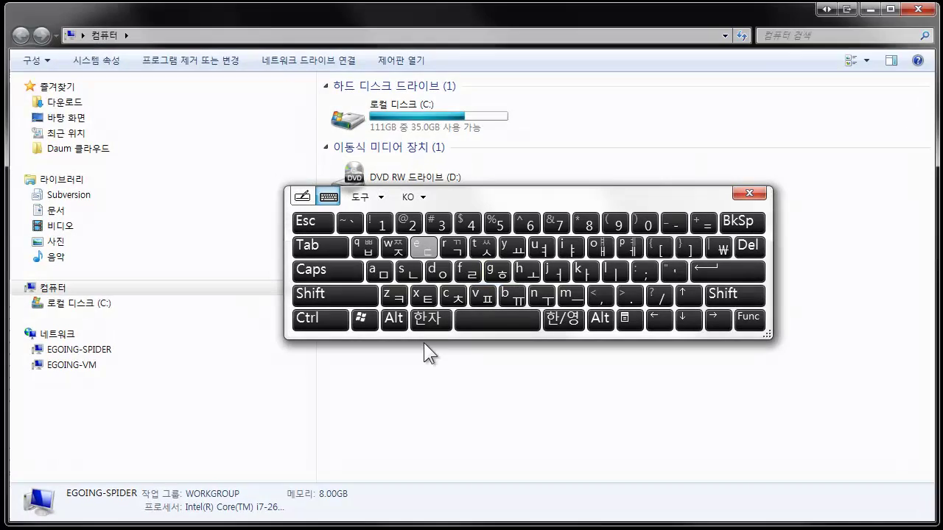
pyautogui.click(764, 194)
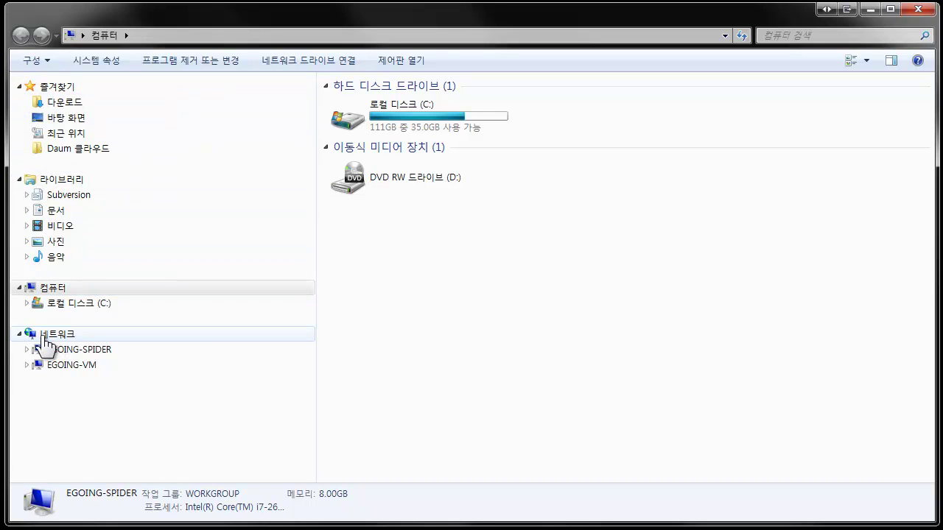
# - Browse the local disk (C:) and the DVD RW drive (D:) under 컴퓨터, looking through the disc's folders and files
pyautogui.click(62, 303)
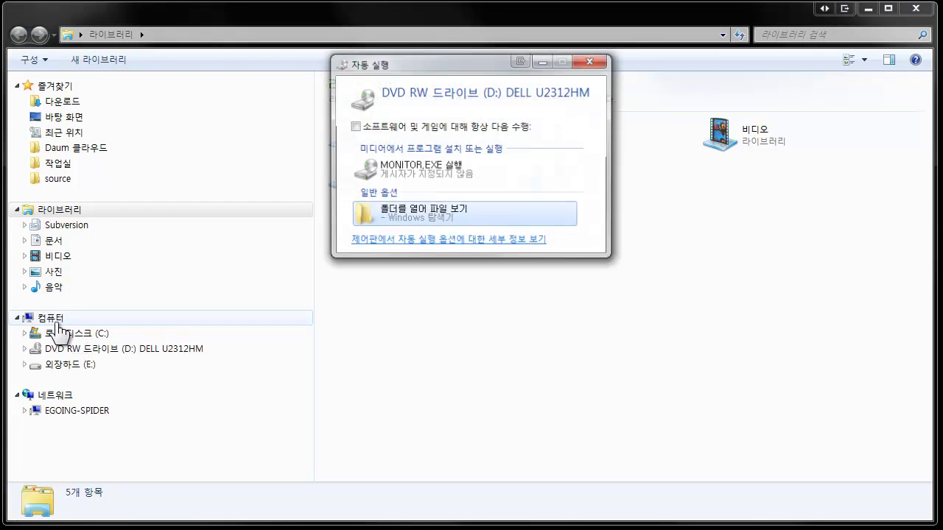
pyautogui.click(51, 318)
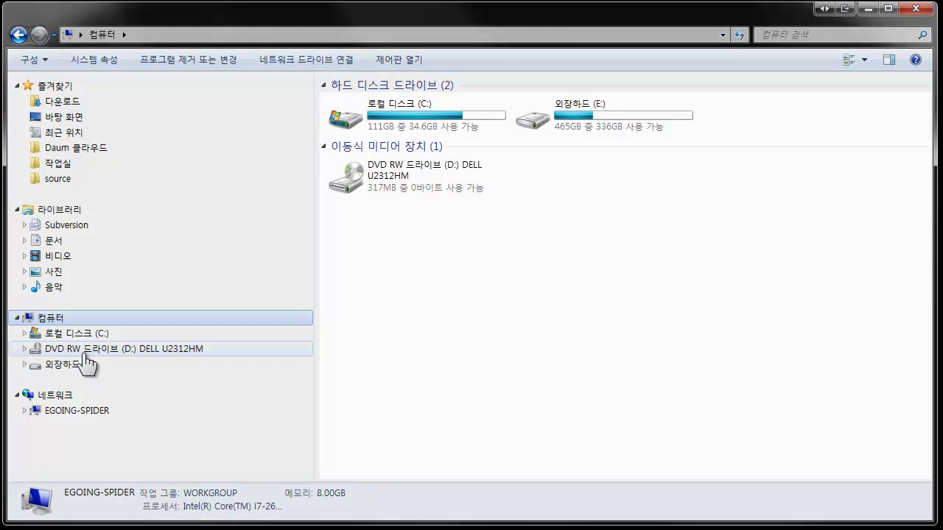
pyautogui.click(85, 355)
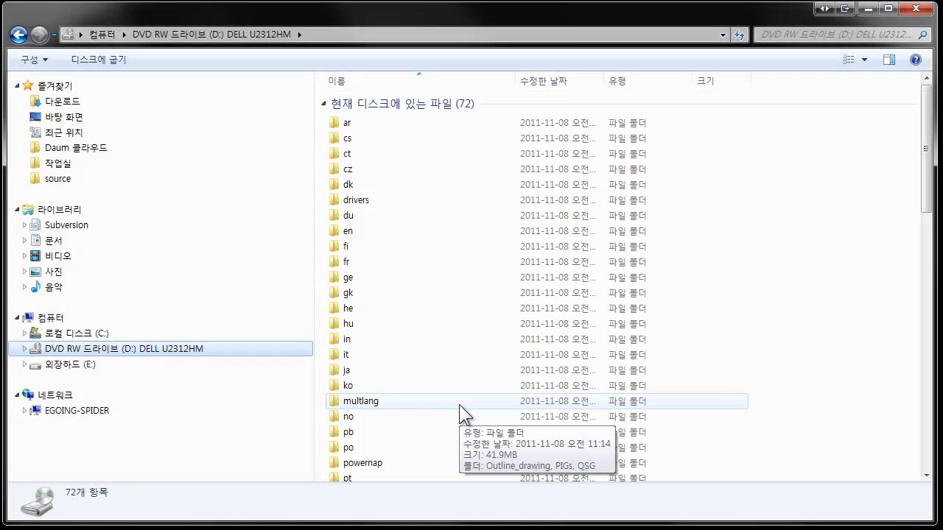
pyautogui.click(459, 404)
pyautogui.scroll(-4, 459, 404)
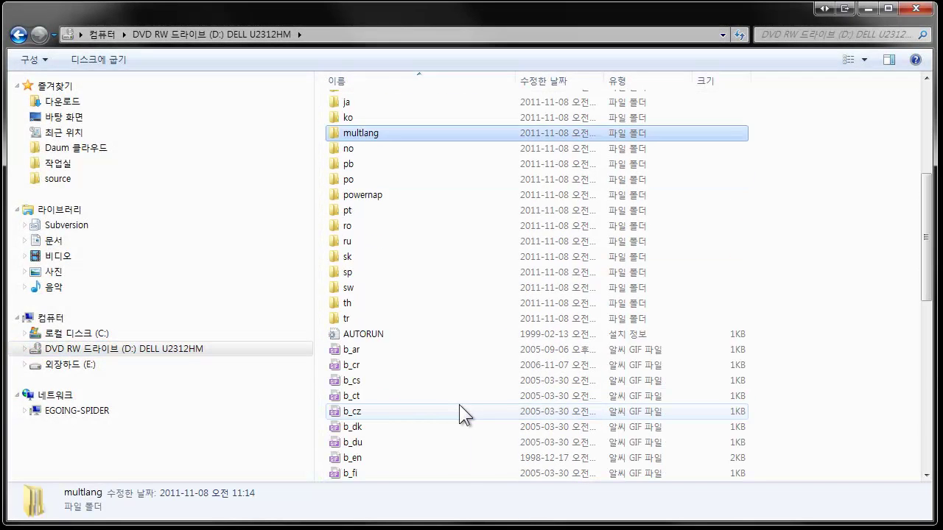
pyautogui.scroll(4, 459, 404)
pyautogui.scroll(-4, 442, 398)
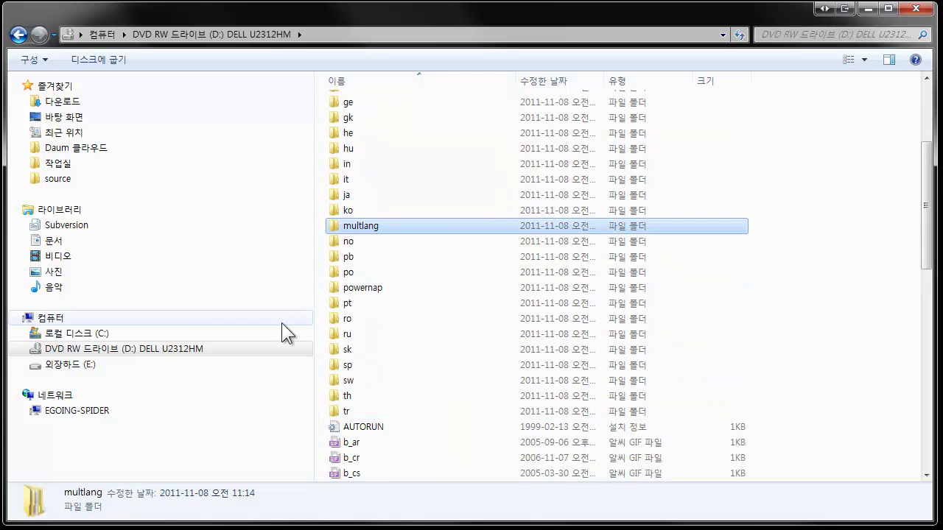
pyautogui.scroll(-2, 398, 368)
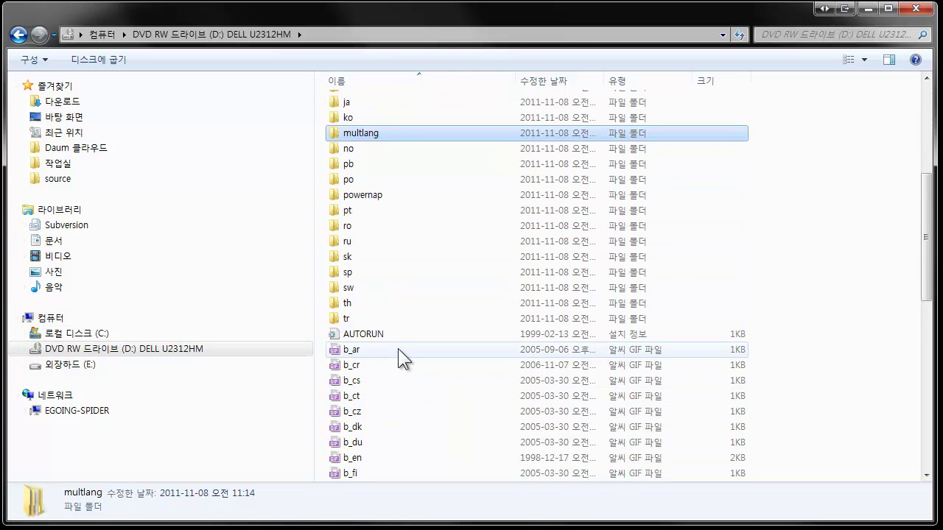
pyautogui.scroll(-6, 397, 346)
pyautogui.moveTo(415, 334)
pyautogui.scroll(-3, 417, 343)
pyautogui.scroll(8, 417, 343)
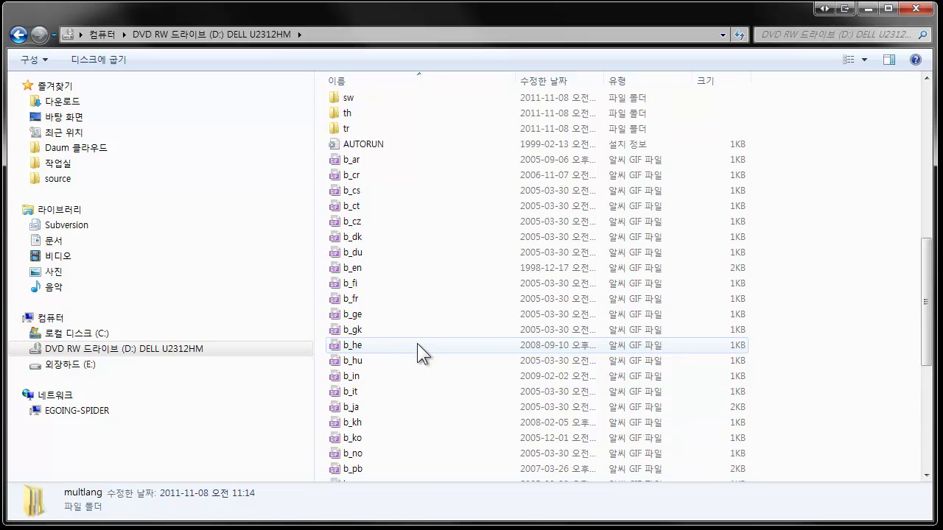
pyautogui.scroll(2, 416, 354)
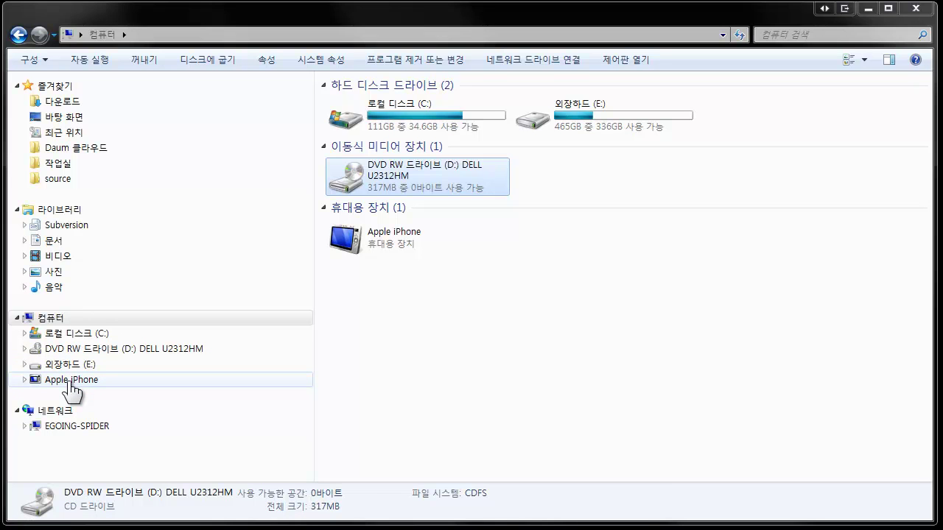
# - Open the Apple iPhone's Internal Storage and browse down through DCIM to the photos in the 860OKMZO folder
pyautogui.click(72, 380)
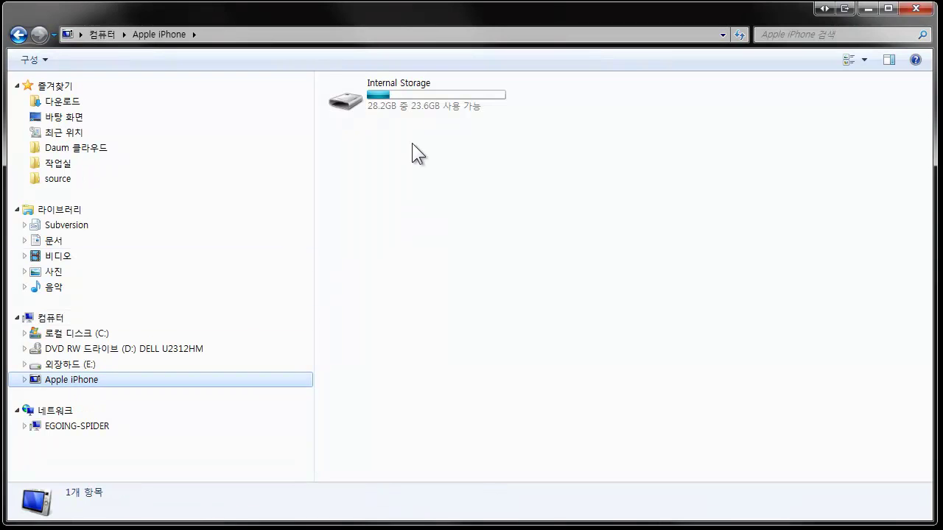
pyautogui.doubleClick(420, 105)
pyautogui.doubleClick(419, 105)
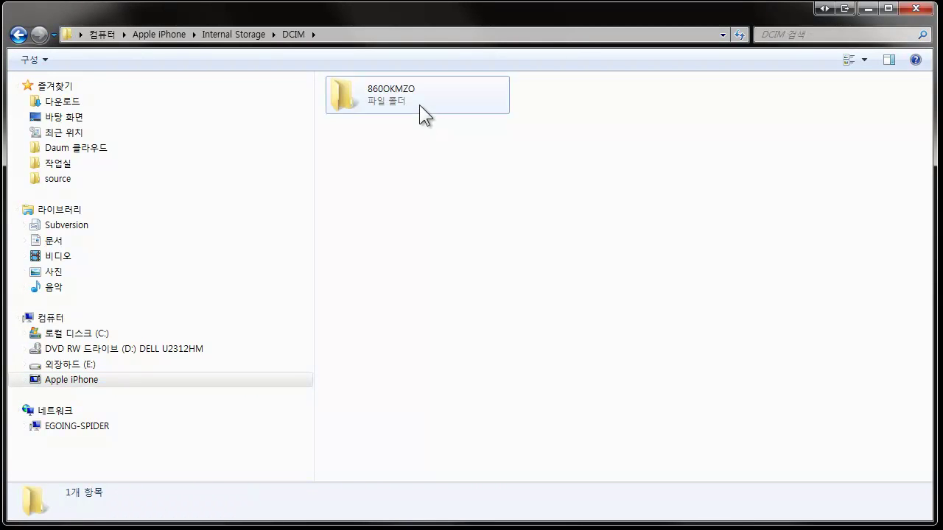
pyautogui.doubleClick(419, 104)
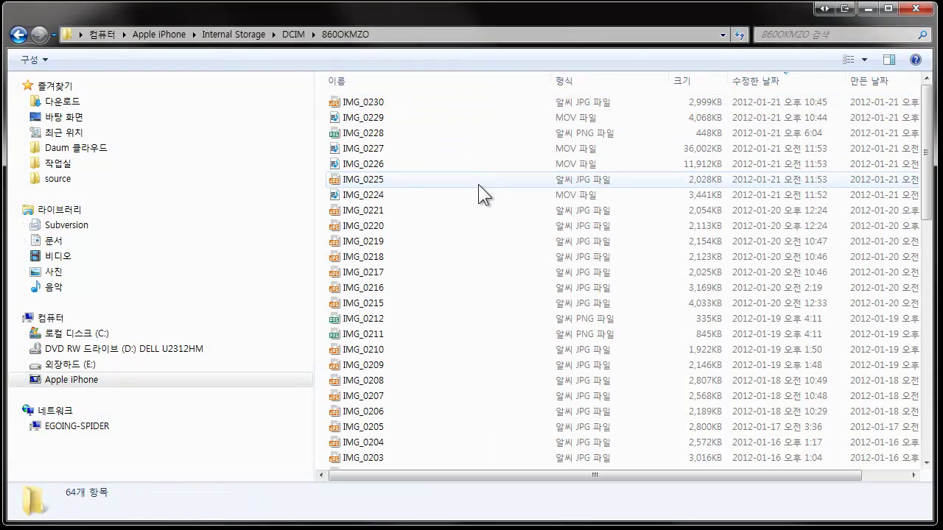
pyautogui.click(457, 106)
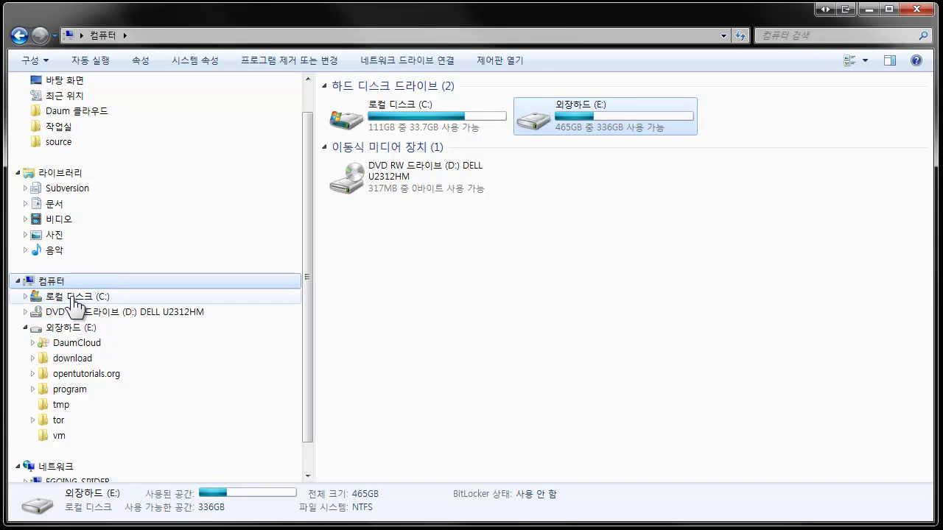
# - Collapse the 외장하드 (E:) branch in the folder tree and open that drive to view its folders
pyautogui.click(26, 327)
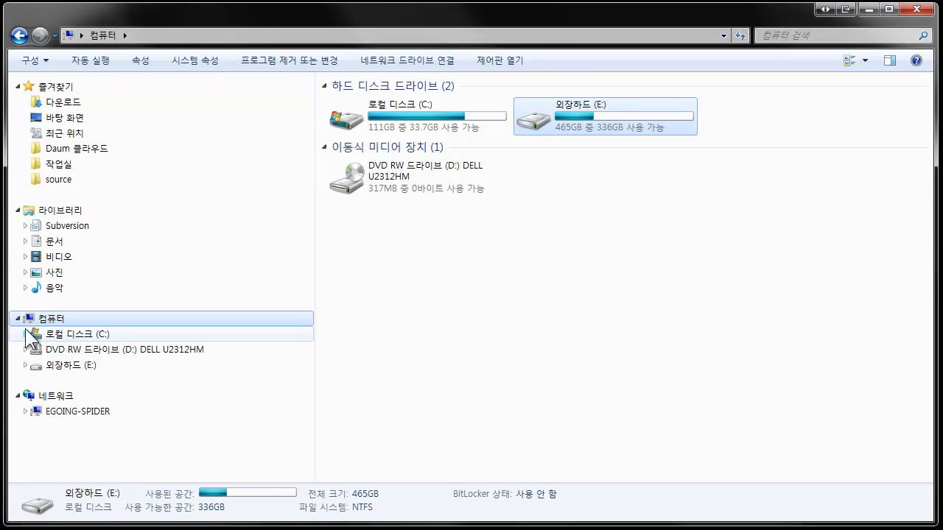
pyautogui.click(68, 366)
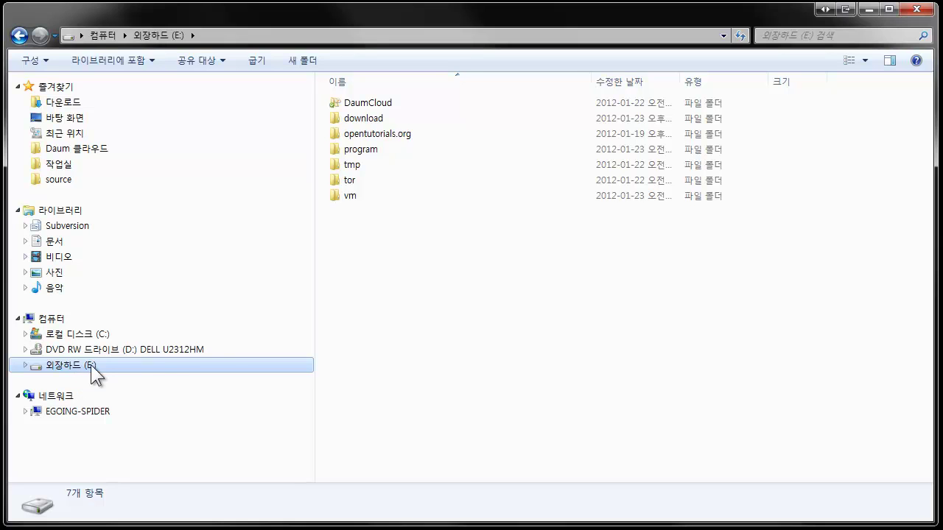
pyautogui.click(398, 313)
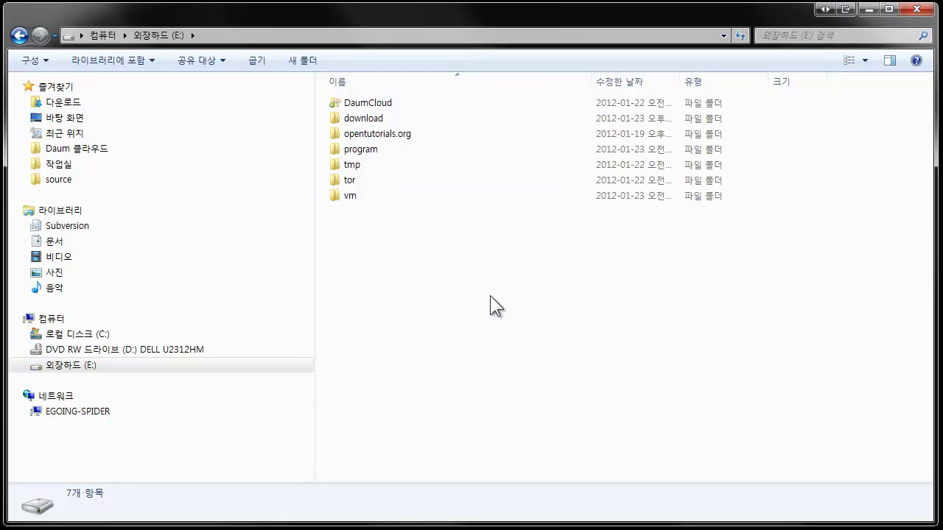
pyautogui.click(72, 343)
pyautogui.moveTo(691, 305); pyautogui.dragTo(366, 305)
pyautogui.click(105, 364)
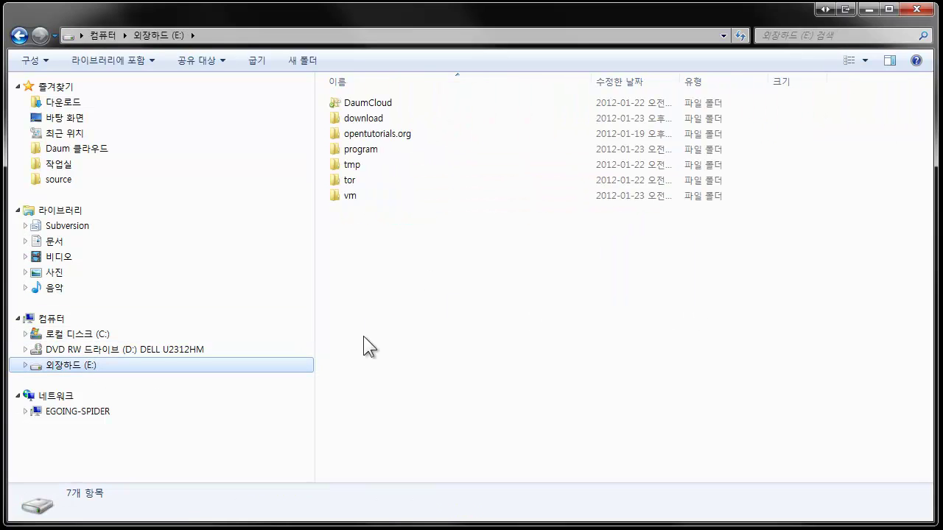
# - View the contents of 로컬 디스크 (C:) and return to 외장하드 (E:)
pyautogui.click(103, 339)
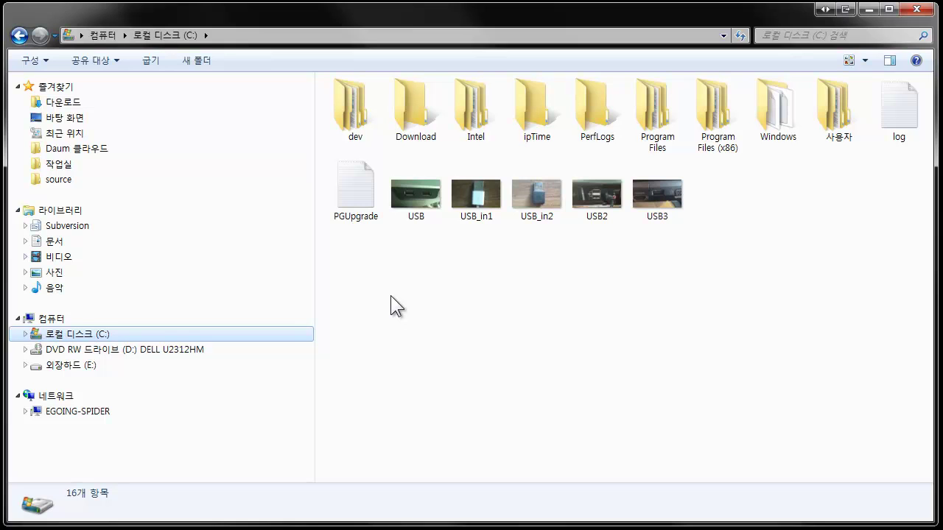
pyautogui.click(509, 283)
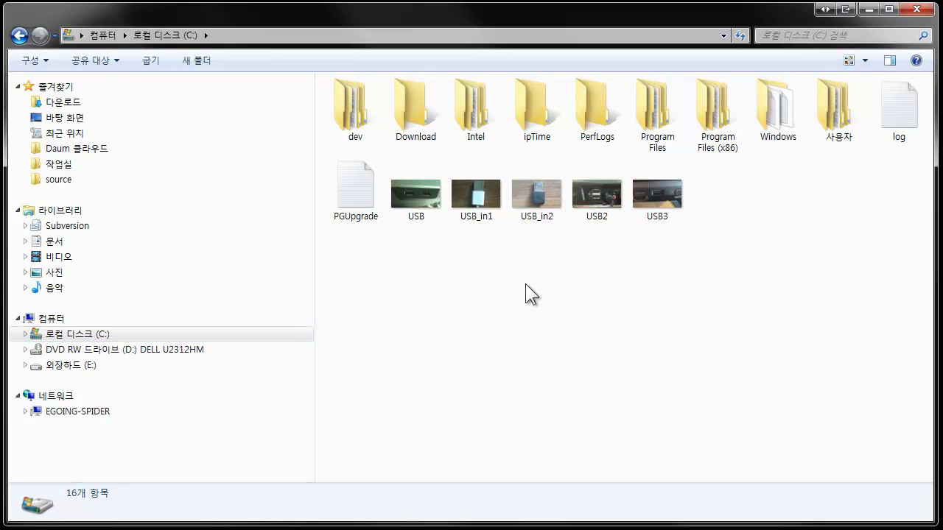
pyautogui.click(30, 366)
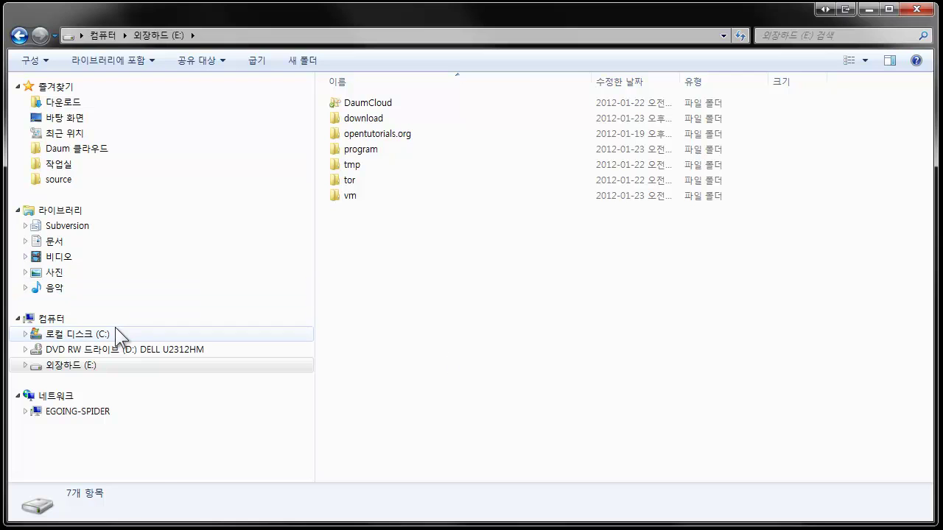
# - Copy the five images USB, USB_in1, USB_in2, USB2 and USB3 from the root of 로컬 디스크 (C:)
pyautogui.click(117, 330)
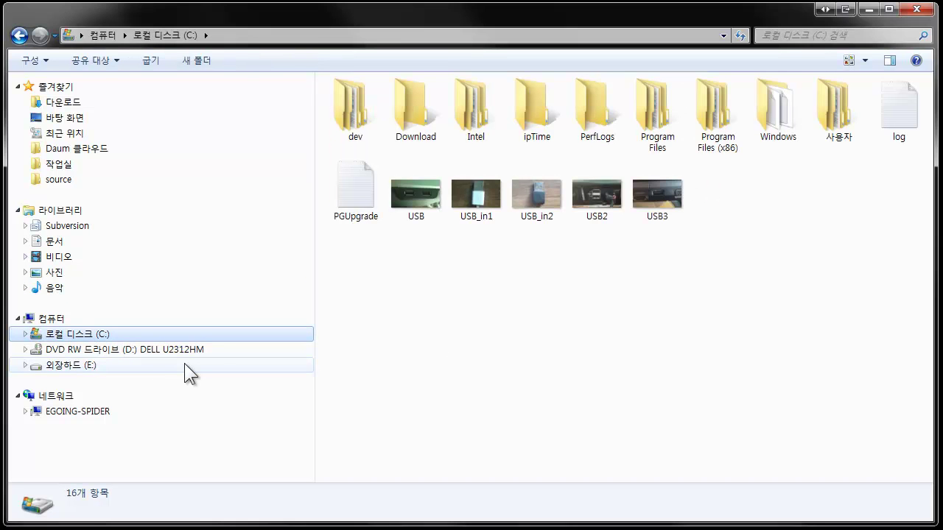
pyautogui.moveTo(398, 346); pyautogui.dragTo(688, 203)
pyautogui.rightClick(663, 204)
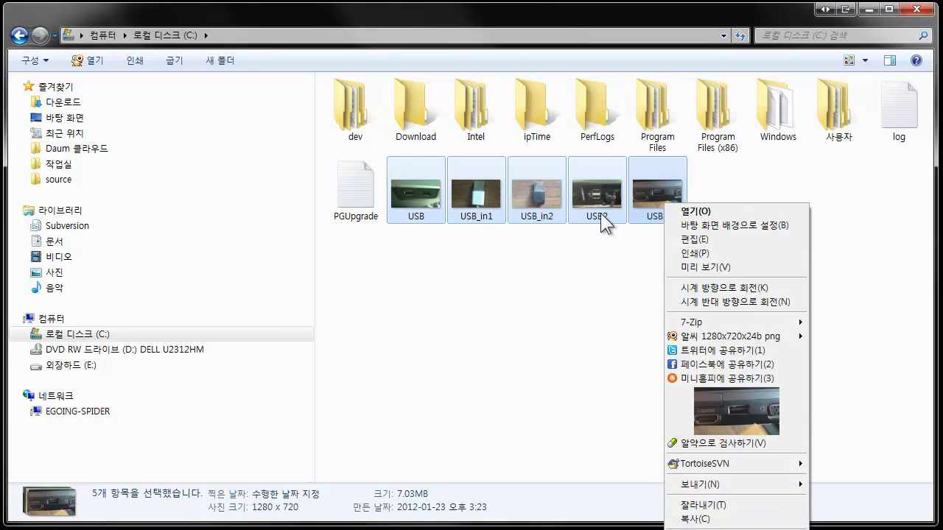
pyautogui.rightClick(537, 173)
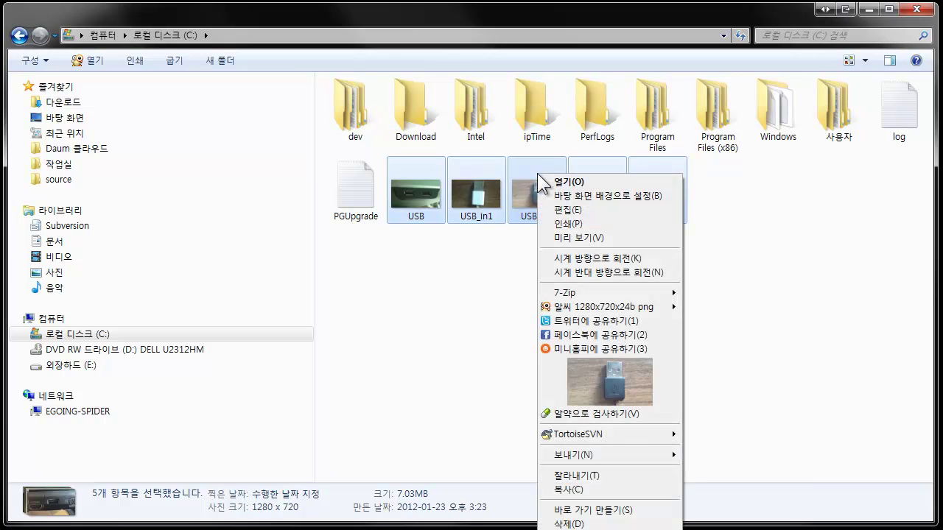
pyautogui.click(594, 490)
pyautogui.click(662, 384)
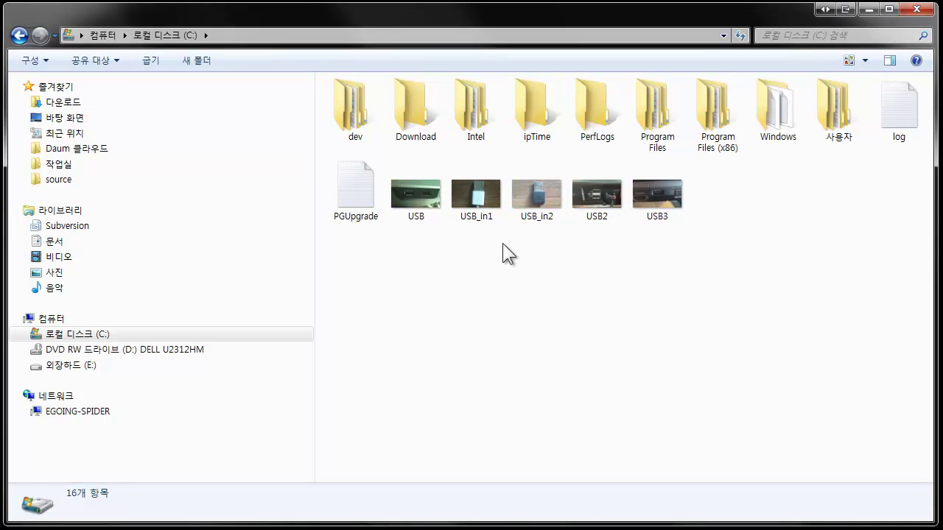
# - Create a new folder named 사진 in the root of 외장하드 (E:)
pyautogui.click(74, 366)
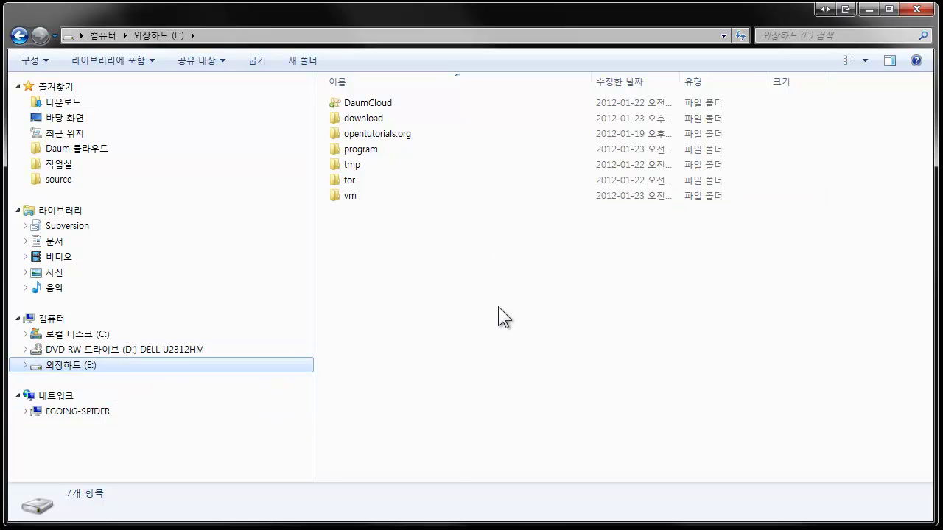
pyautogui.rightClick(459, 259)
pyautogui.moveTo(523, 477)
pyautogui.click(743, 310)
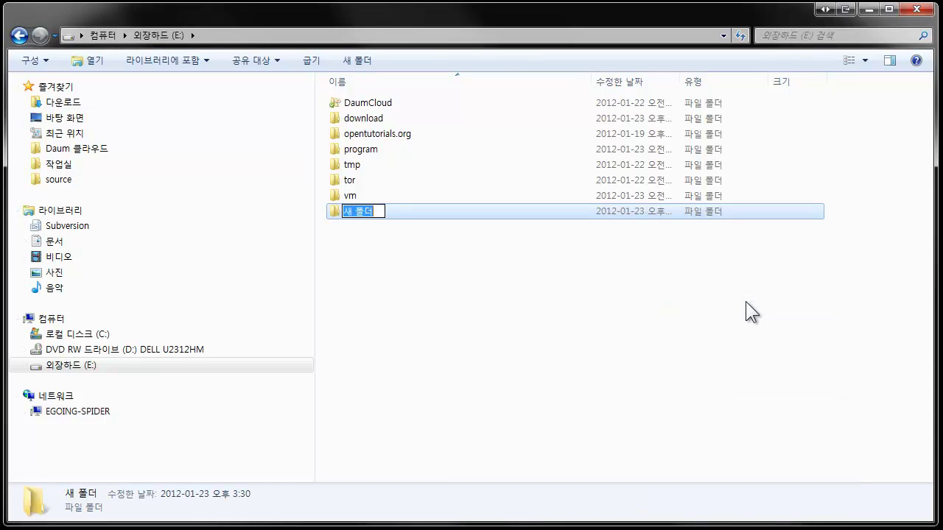
pyautogui.write('사진')
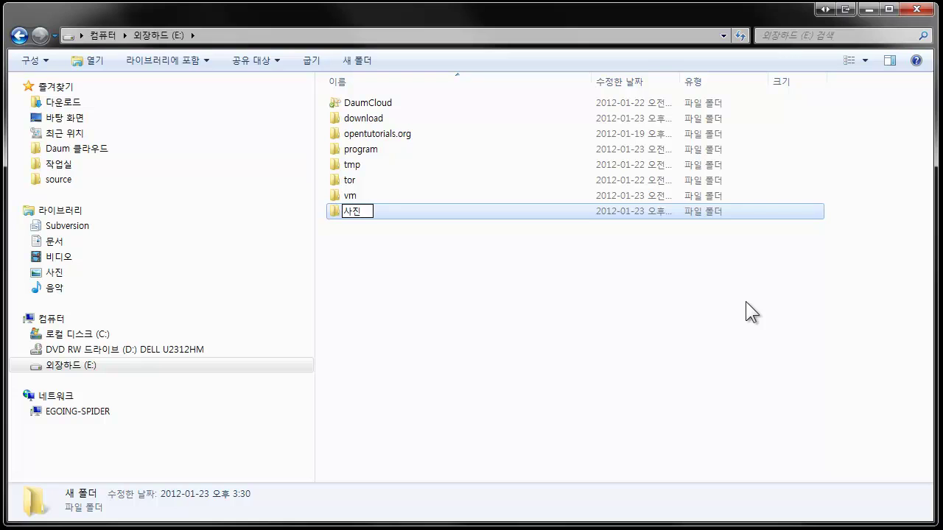
pyautogui.press('Return')
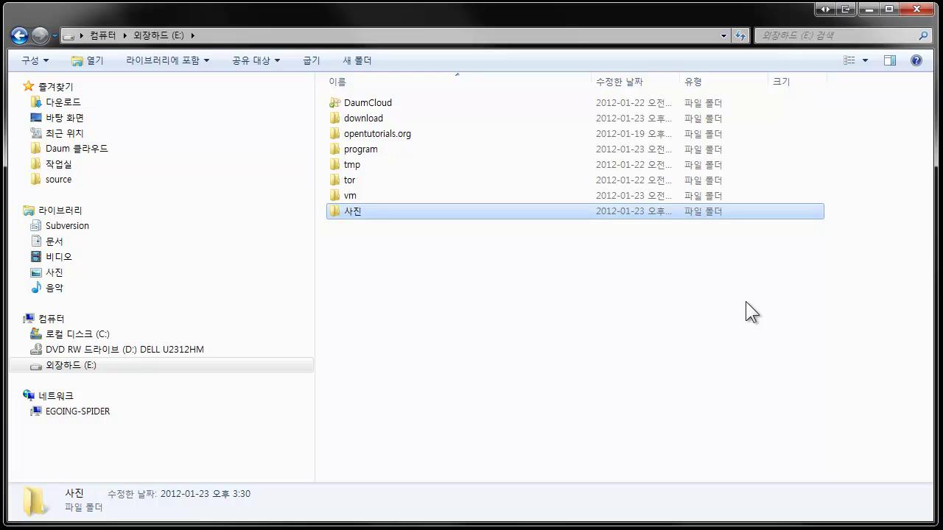
# - Paste the copied USB images into the 사진 folder on 외장하드 (E:)
pyautogui.doubleClick(356, 215)
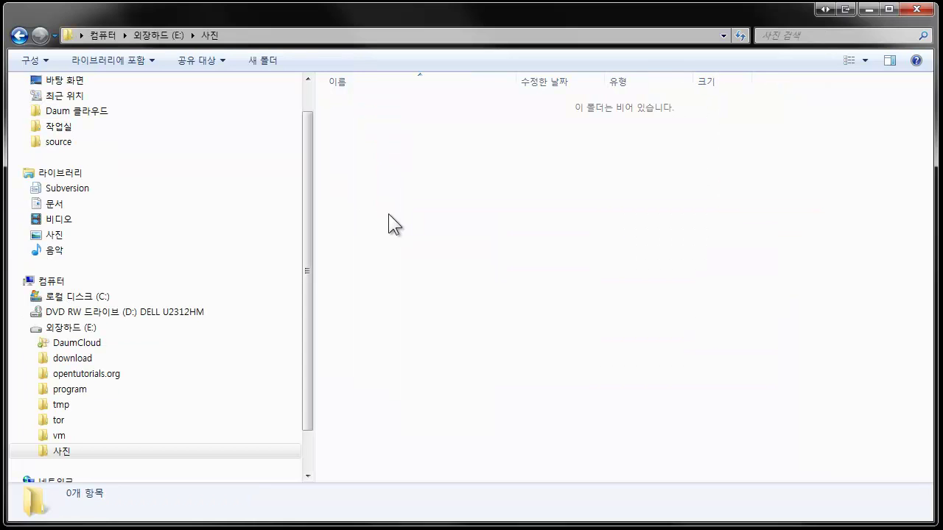
pyautogui.rightClick(388, 214)
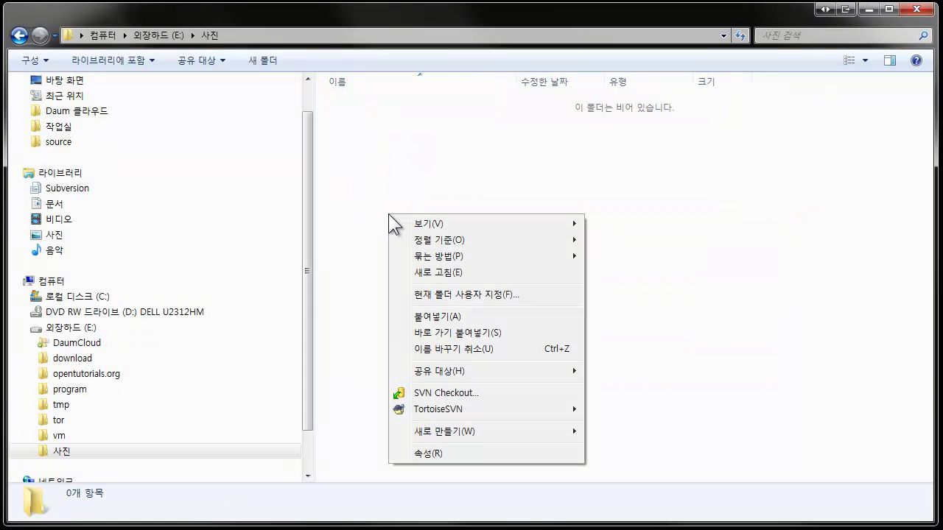
pyautogui.click(458, 316)
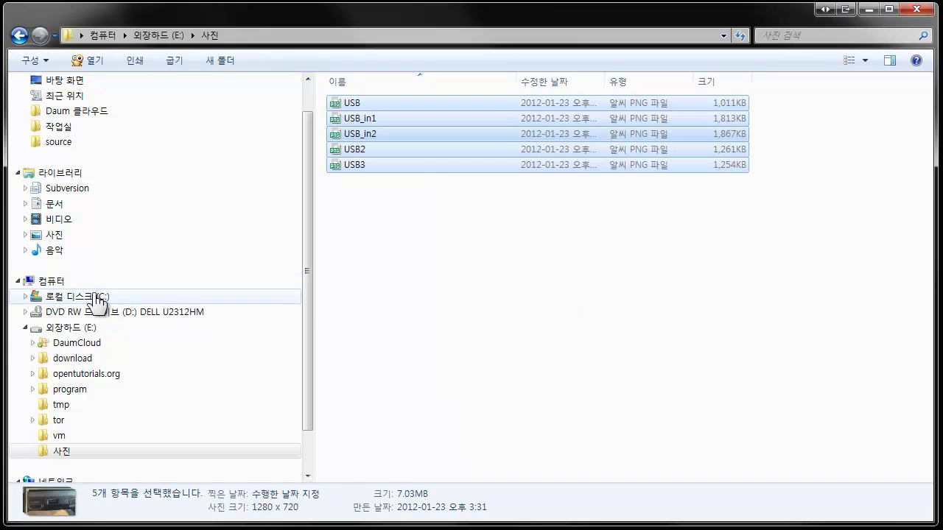
# - Copy the five images USB, USB_in1, USB_in2, USB2 and USB3 from the 사진 folder on 외장하드 (E:)
pyautogui.click(419, 276)
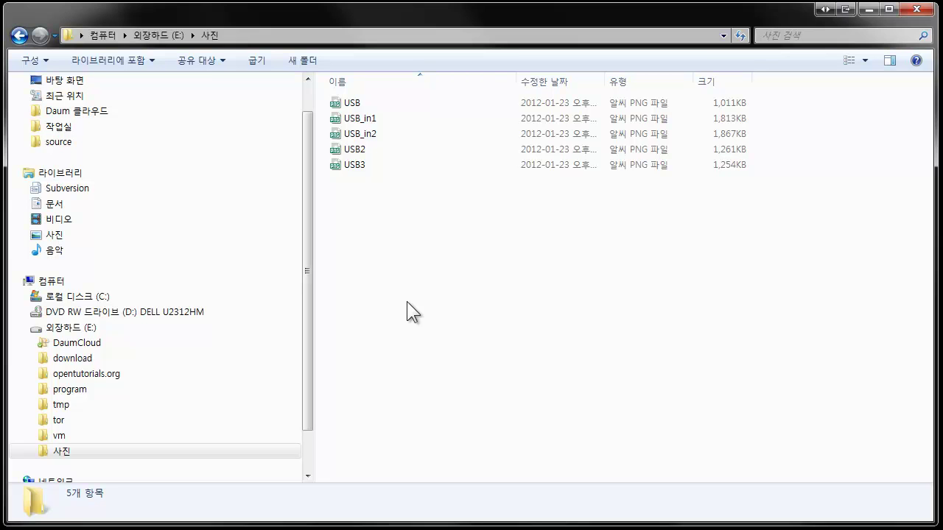
pyautogui.click(60, 282)
pyautogui.click(78, 332)
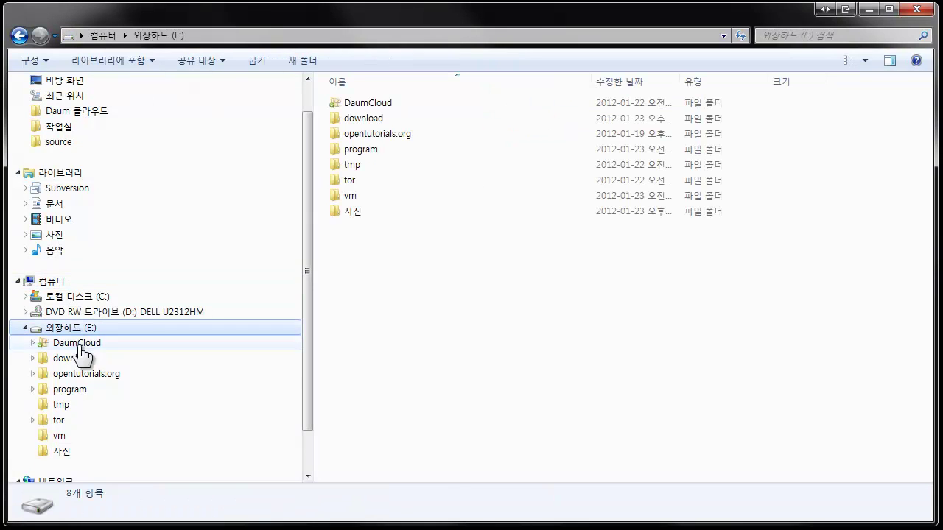
pyautogui.doubleClick(356, 215)
pyautogui.moveTo(769, 256); pyautogui.dragTo(333, 94)
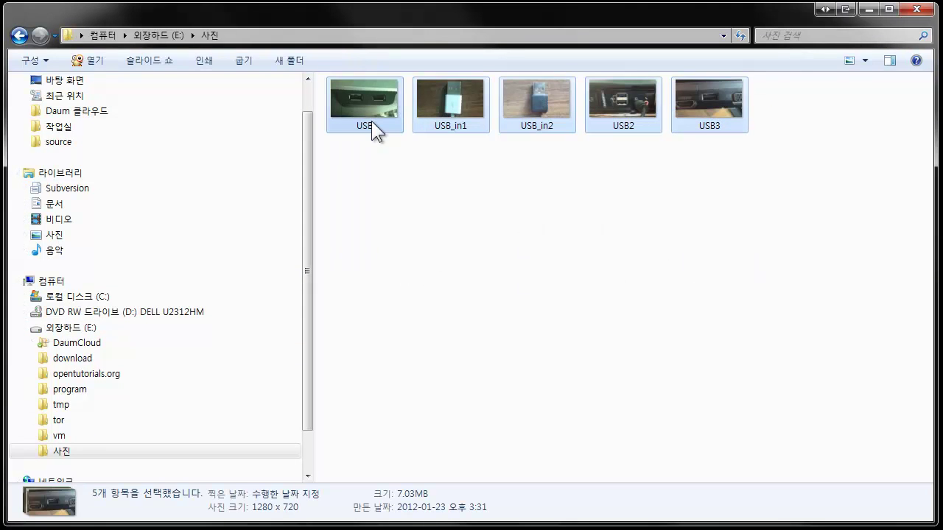
pyautogui.rightClick(371, 120)
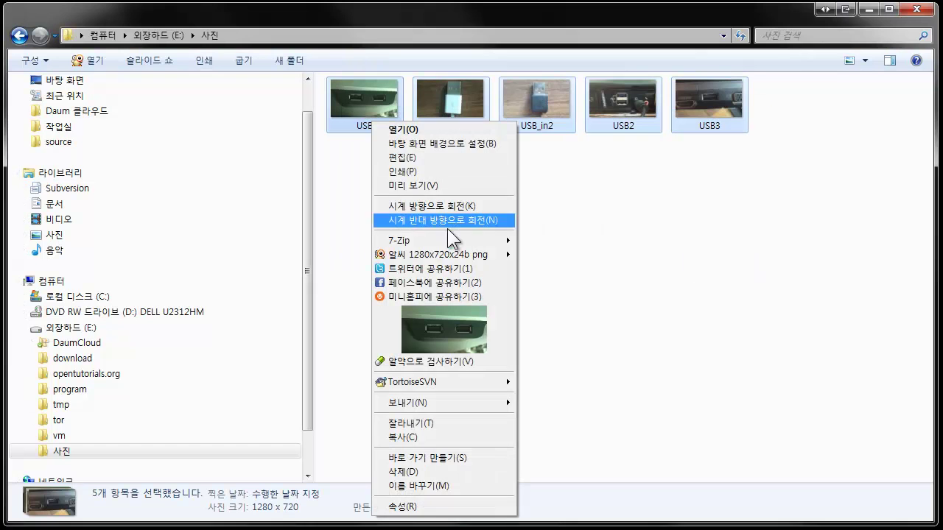
pyautogui.click(430, 435)
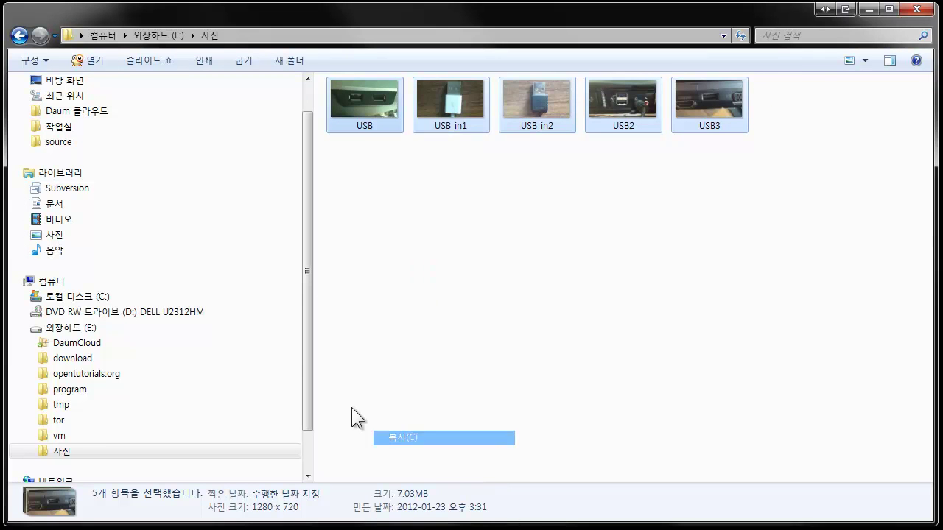
# - Create a new folder named 사진 in the root of 로컬 디스크 (C:)
pyautogui.click(87, 297)
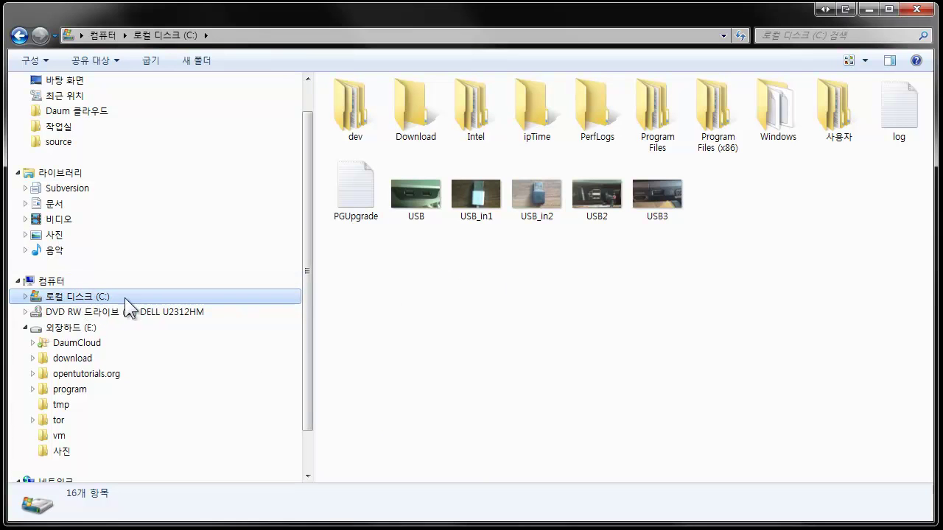
pyautogui.rightClick(495, 278)
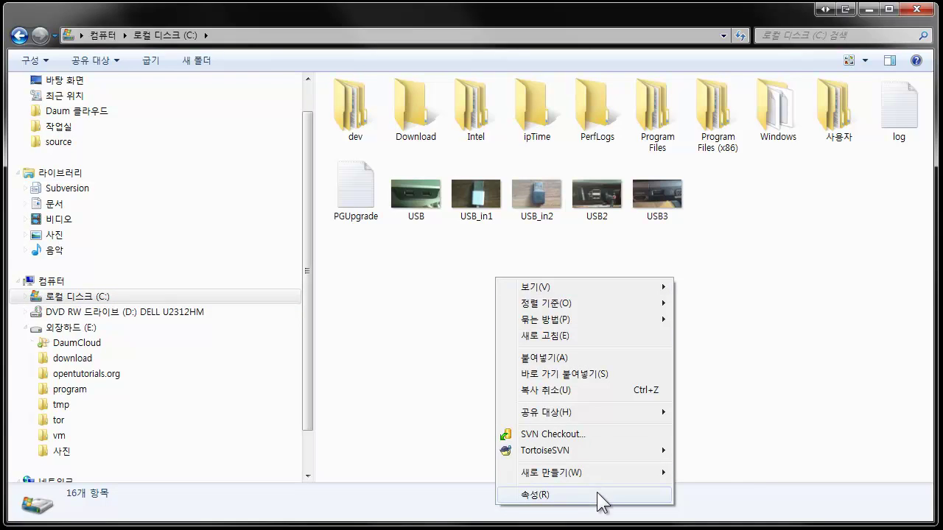
pyautogui.moveTo(599, 479)
pyautogui.click(708, 473)
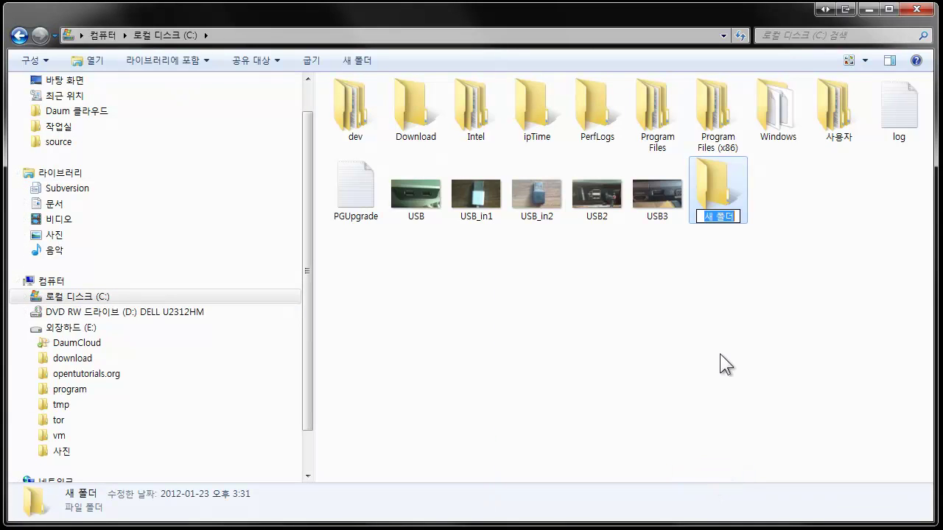
pyautogui.write('fhdd')
pyautogui.press('BackSpace')
pyautogui.press('BackSpace')
pyautogui.press('BackSpace')
pyautogui.press('BackSpace')
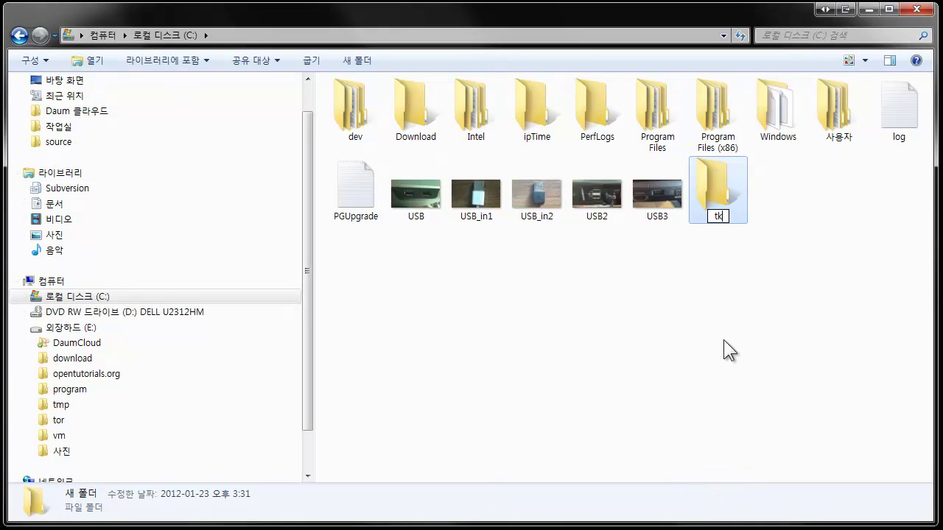
pyautogui.write('사진')
pyautogui.press('Return')
# - Open the 사진 folder on 로컬 디스크 (C:) and paste the copied USB images into it
pyautogui.press('Return')
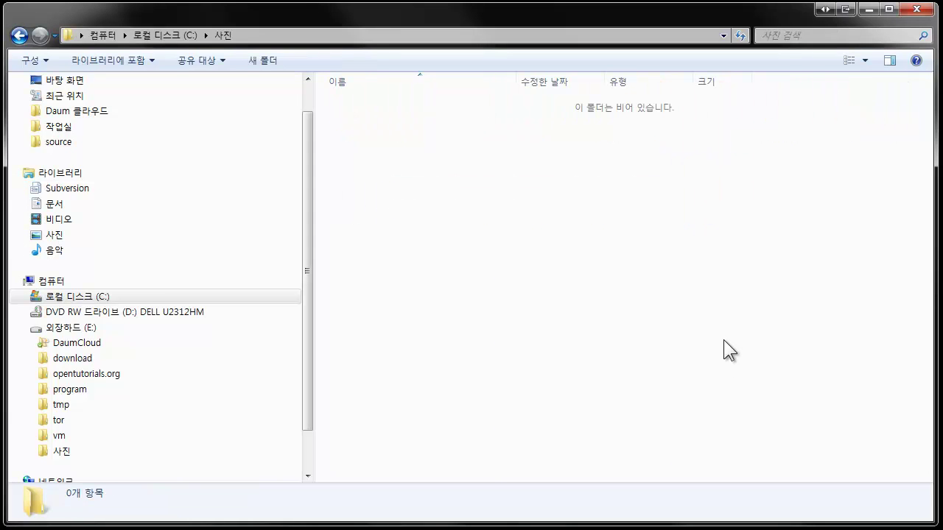
pyautogui.rightClick(503, 148)
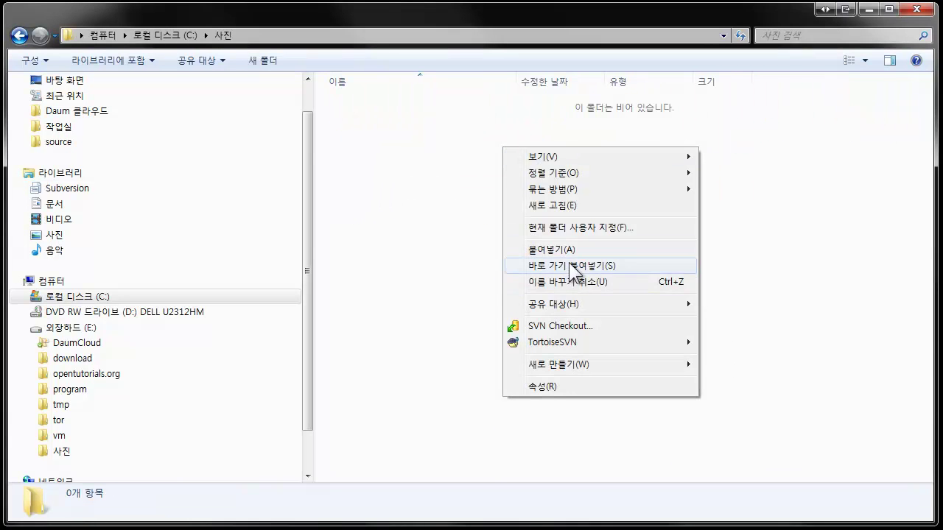
pyautogui.click(570, 255)
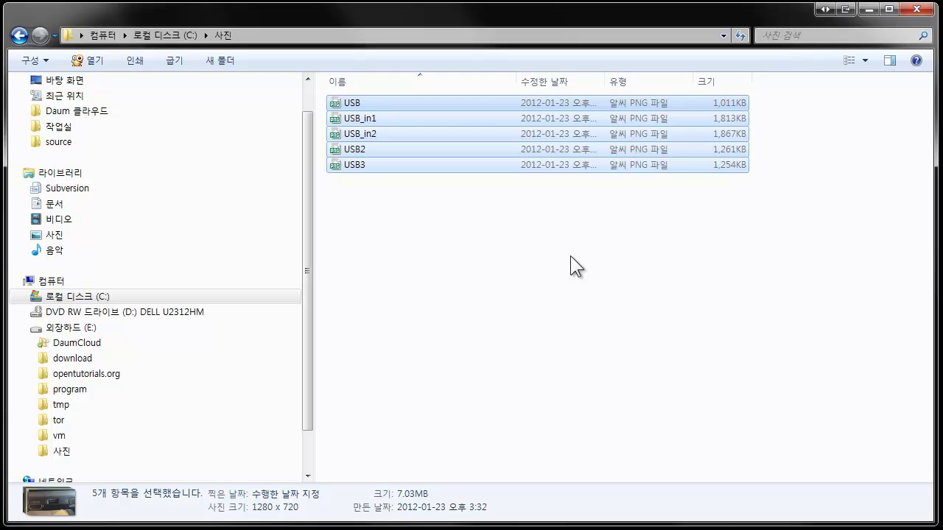
# - Return to the root of 로컬 디스크 (C:) and select the images USB, USB_in1, USB_in2, USB2 and USB3
pyautogui.click(110, 297)
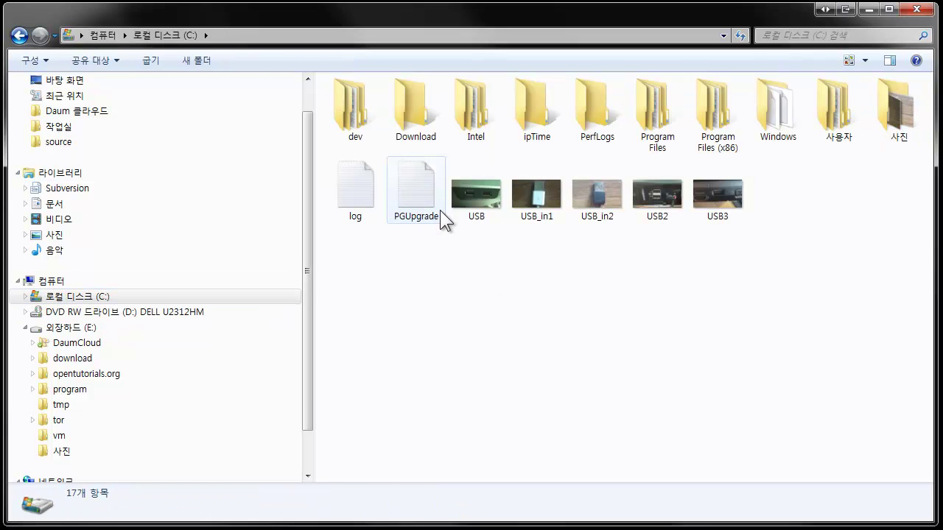
pyautogui.click(363, 206)
pyautogui.click(395, 272)
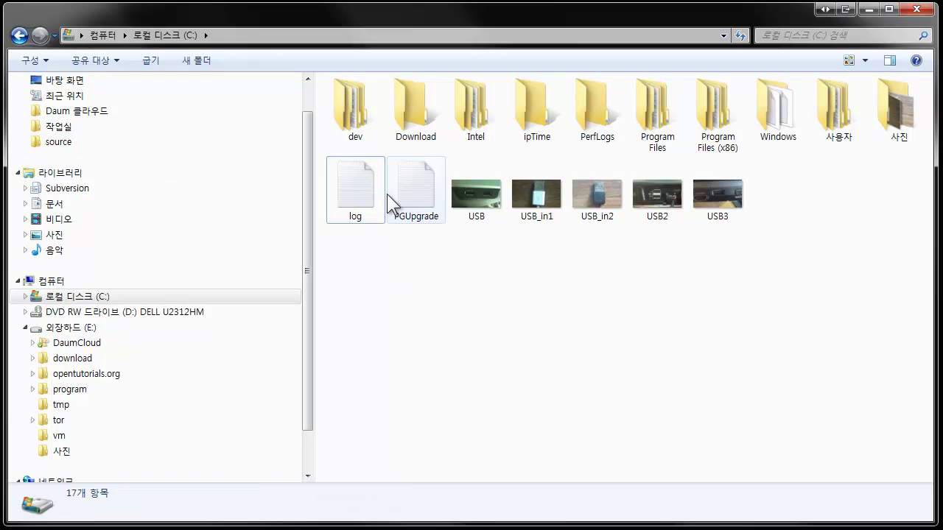
pyautogui.click(481, 210)
pyautogui.click(495, 262)
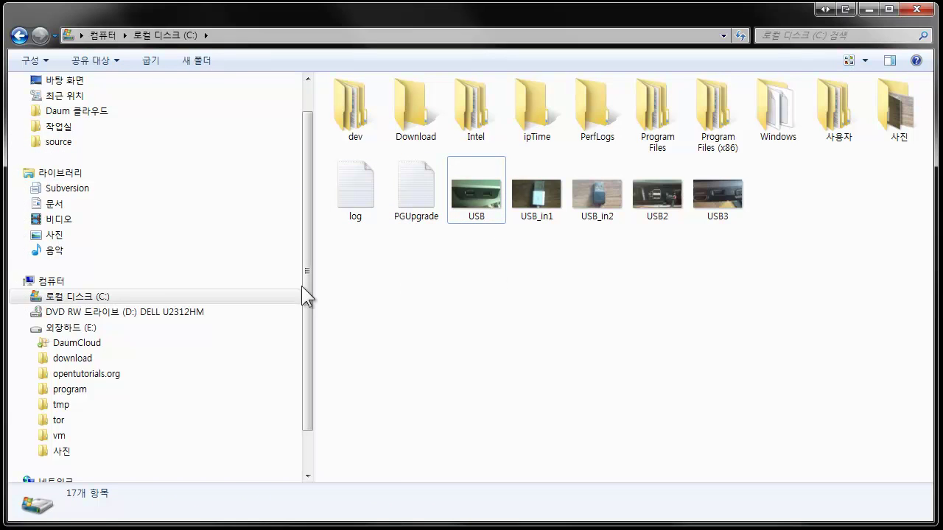
pyautogui.moveTo(816, 283); pyautogui.dragTo(478, 209)
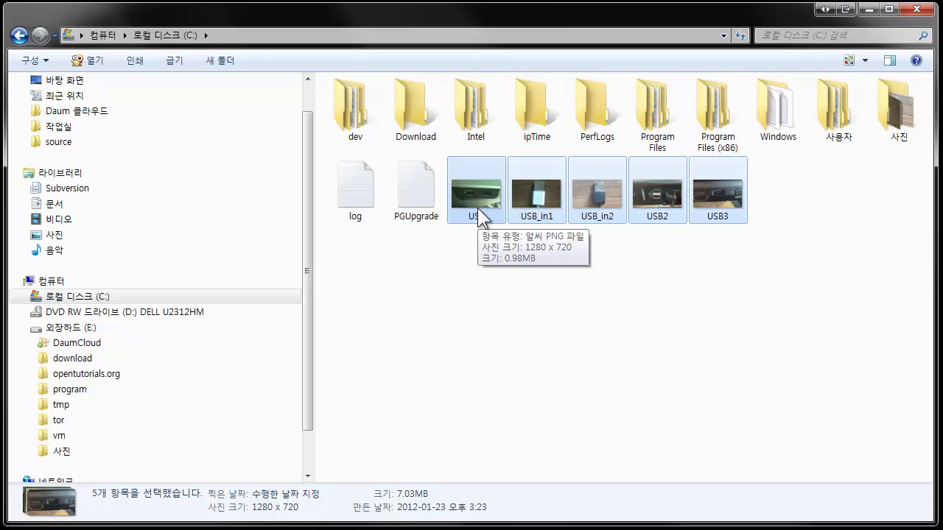
pyautogui.click(101, 298)
pyautogui.click(515, 289)
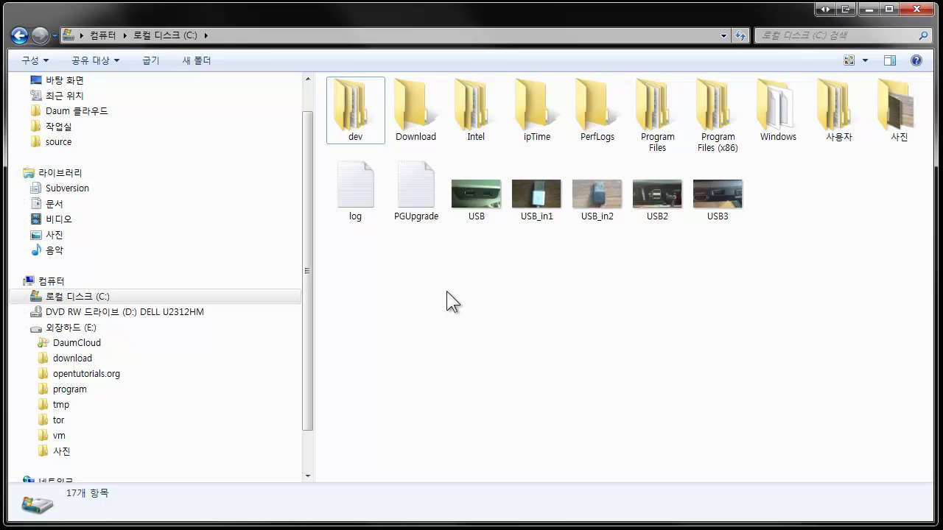
pyautogui.moveTo(484, 286); pyautogui.dragTo(696, 215)
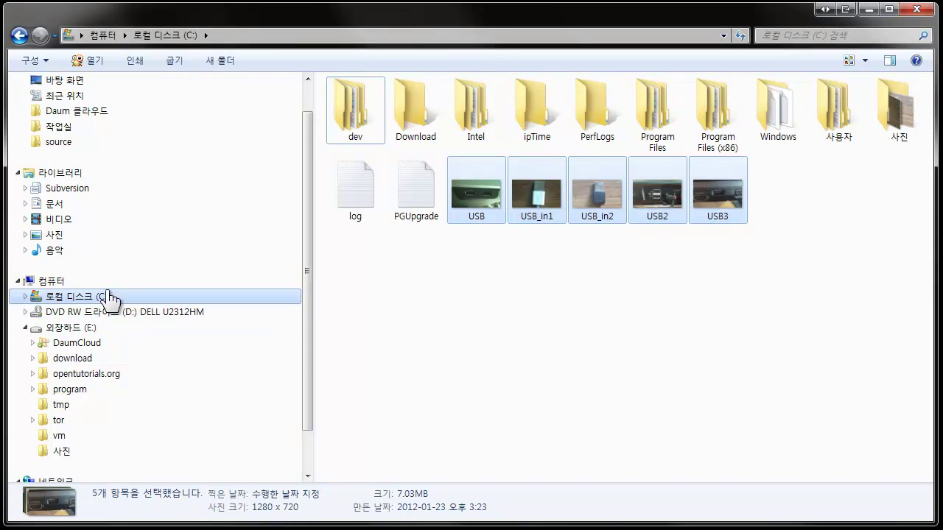